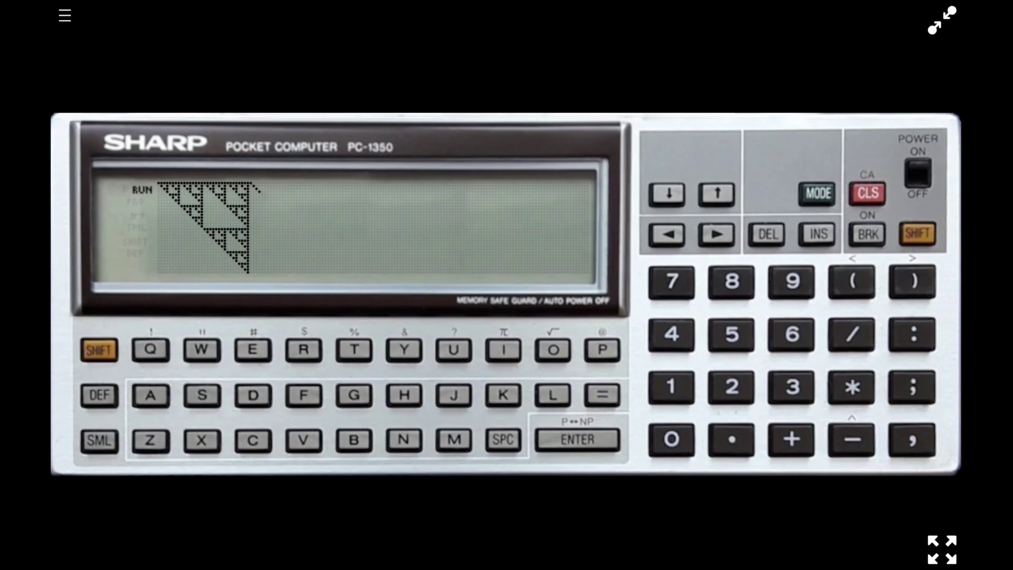
- Rotate the PC-1350 view using the Rotate submenu in the display's context menu
{"action": "right_click", "coordinate": [388, 210]}
{"action": "key", "text": "Down"}
{"action": "key", "text": "Right"}
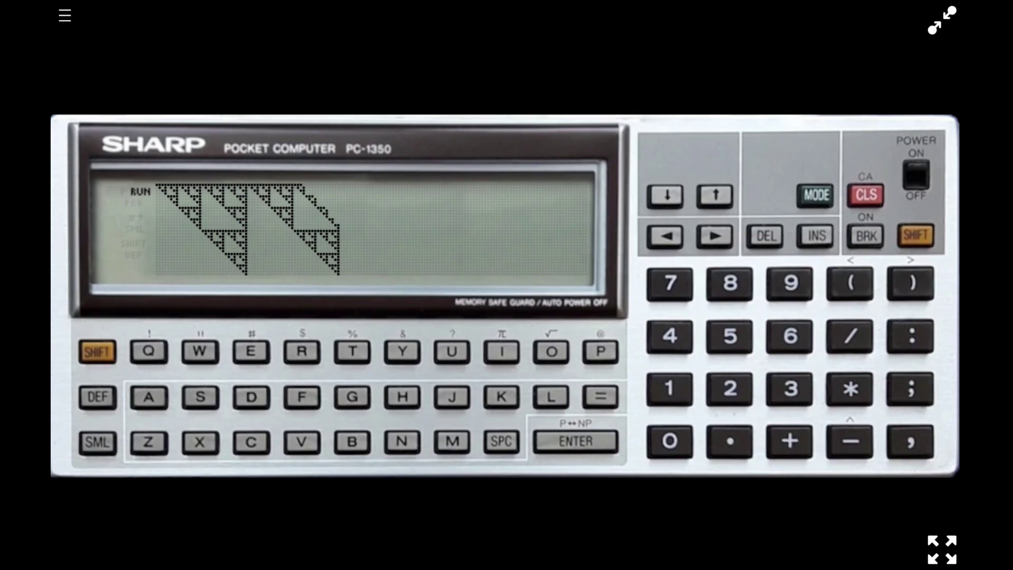
- Enable Rotate on Edge Click and Rotate on Swipe in the user interface settings, then return
{"action": "left_click", "coordinate": [66, 15]}
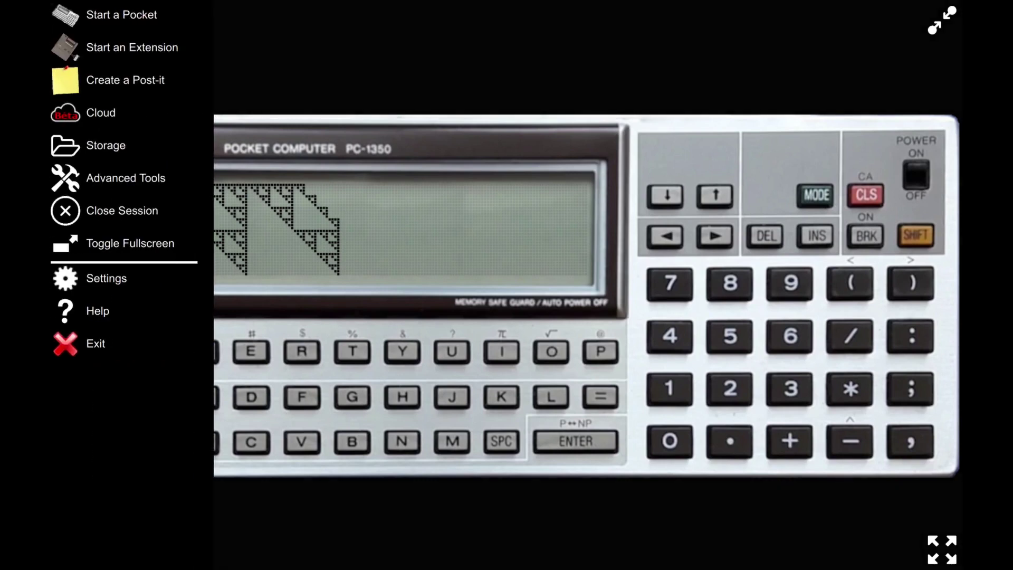
{"action": "left_click", "coordinate": [120, 277]}
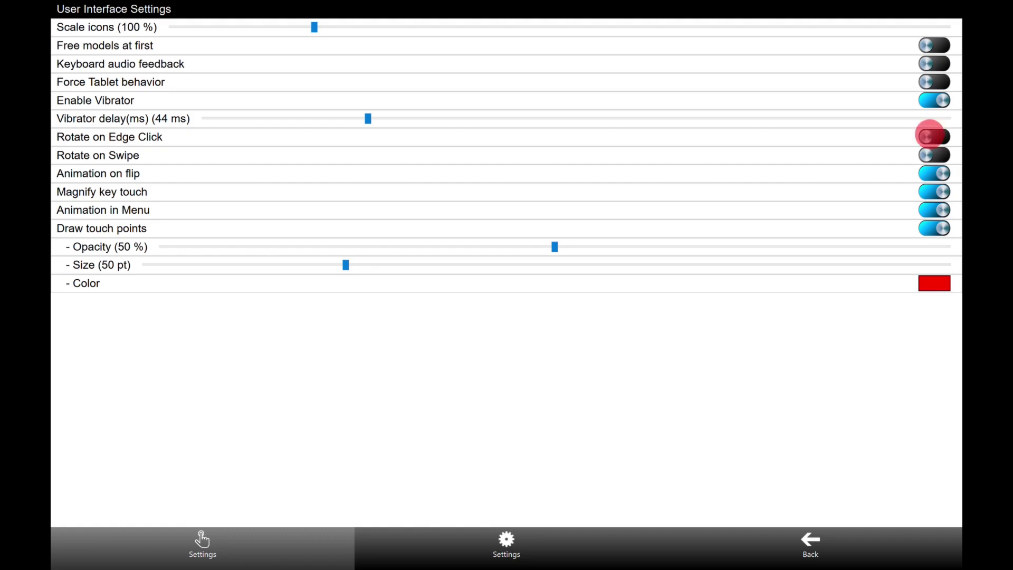
{"action": "left_click", "coordinate": [933, 136]}
{"action": "left_click", "coordinate": [934, 155]}
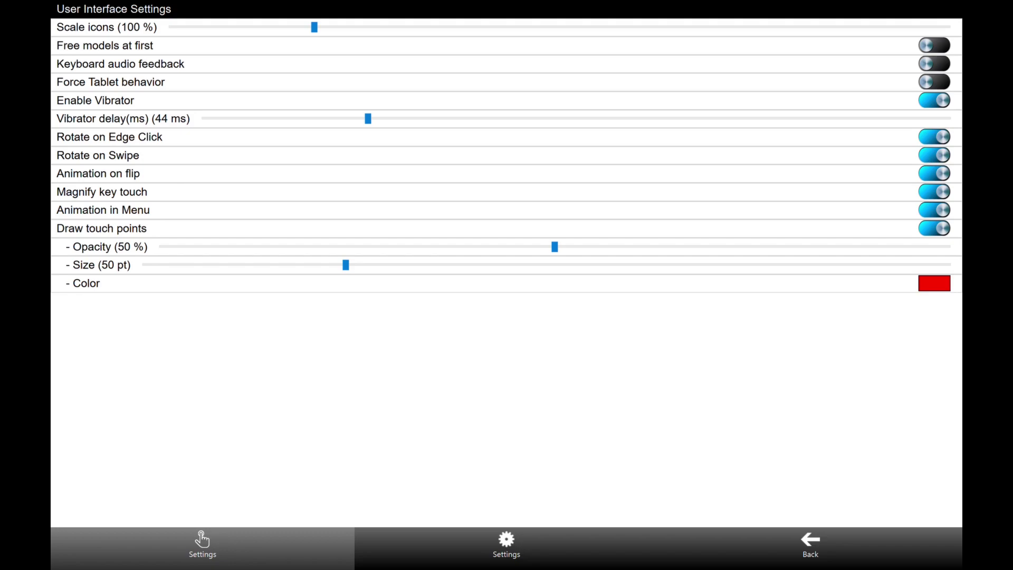
{"action": "key", "text": "Escape"}
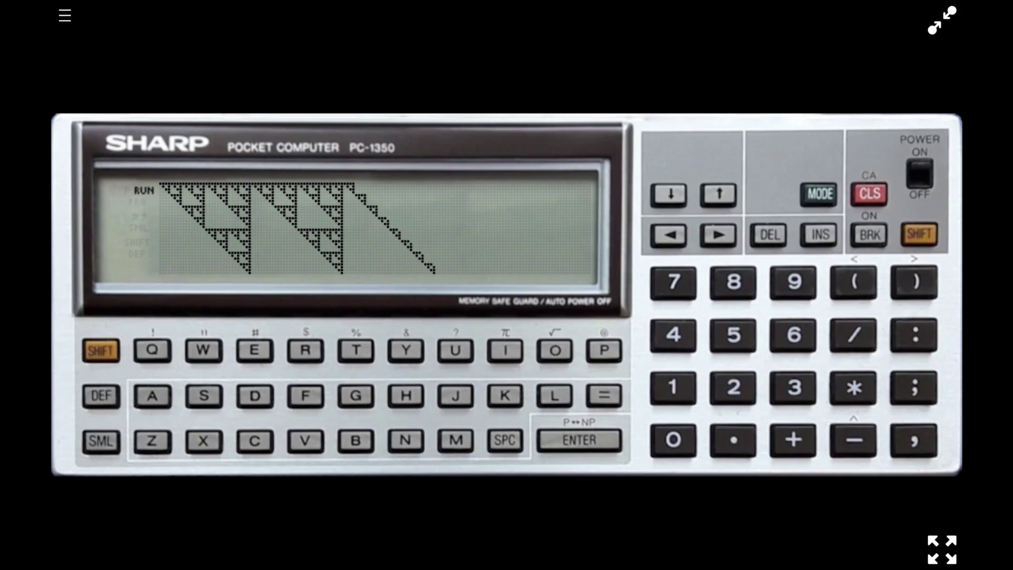
- Click in the lower calculator area while the program draws the third triangle
{"action": "left_click", "coordinate": [101, 441]}
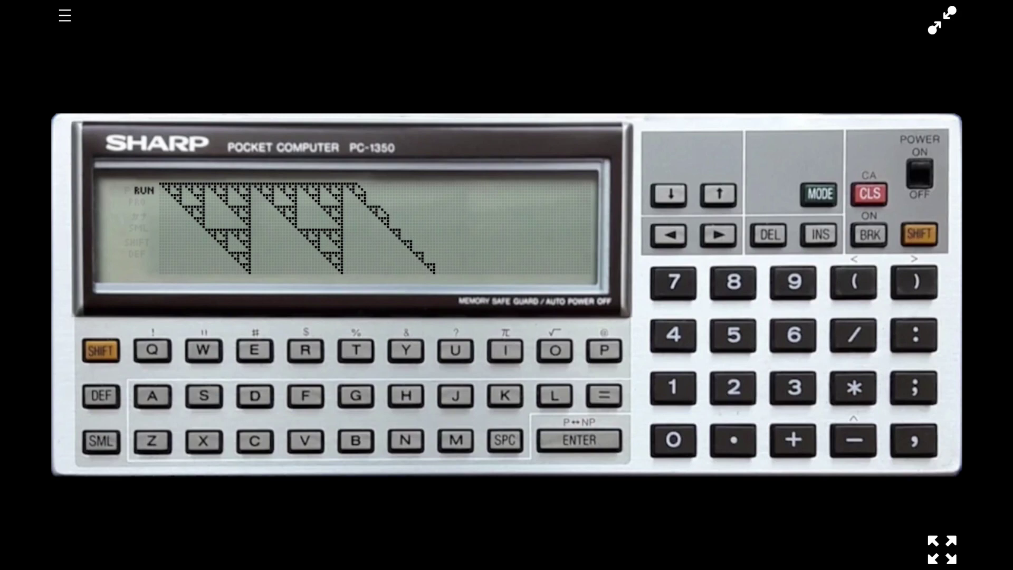